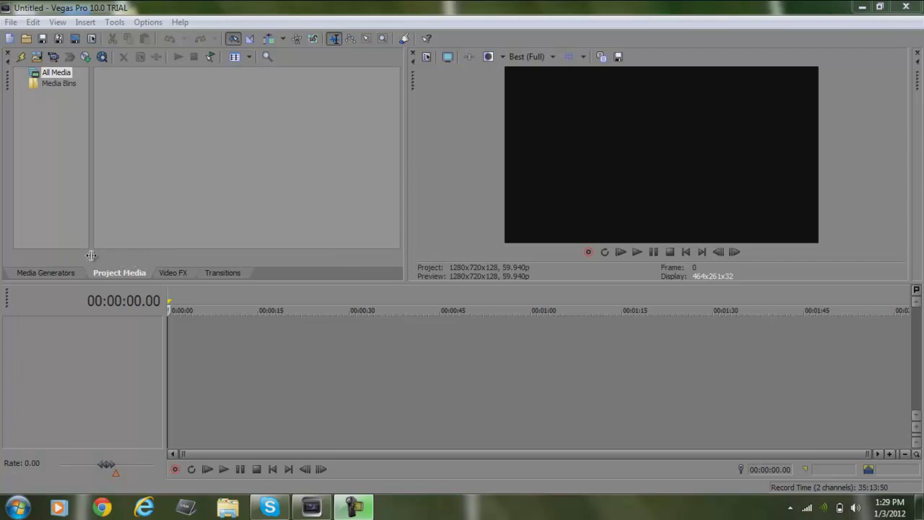
- Start a new HD 720-60p project, keeping progressive field order, 0° rotation and stereoscopic 3D off
click(10, 20)
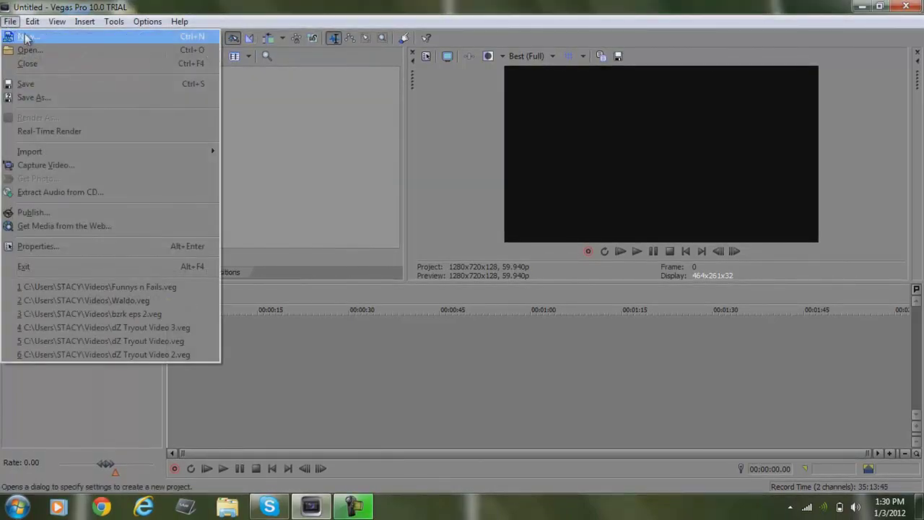
click(25, 37)
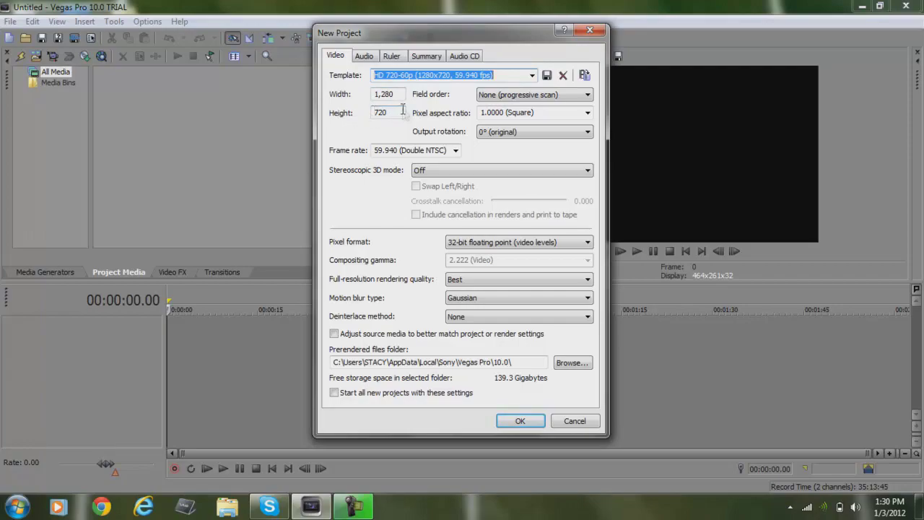
click(503, 98)
click(503, 99)
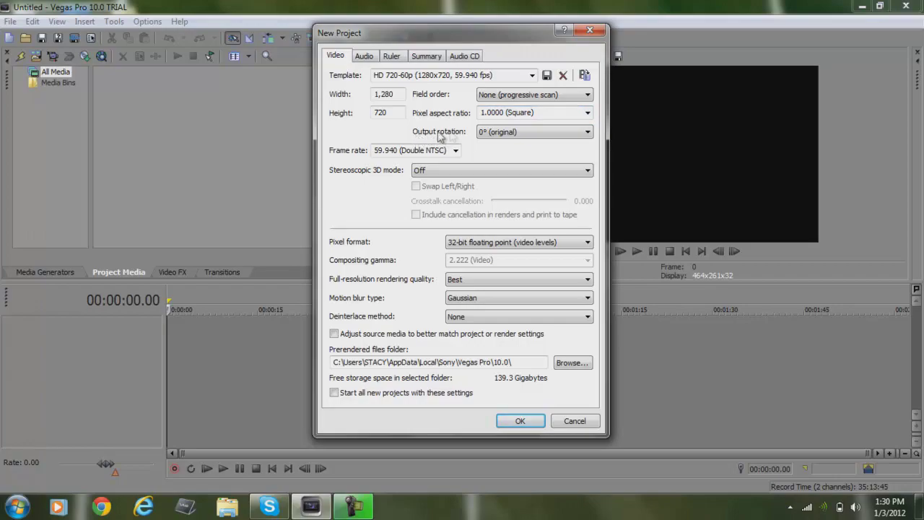
click(523, 131)
click(522, 132)
click(487, 170)
click(486, 168)
- Keep Best rendering quality, Gaussian motion blur and no deinterlacing, then view the audio settings
click(477, 278)
click(478, 278)
click(509, 302)
click(509, 302)
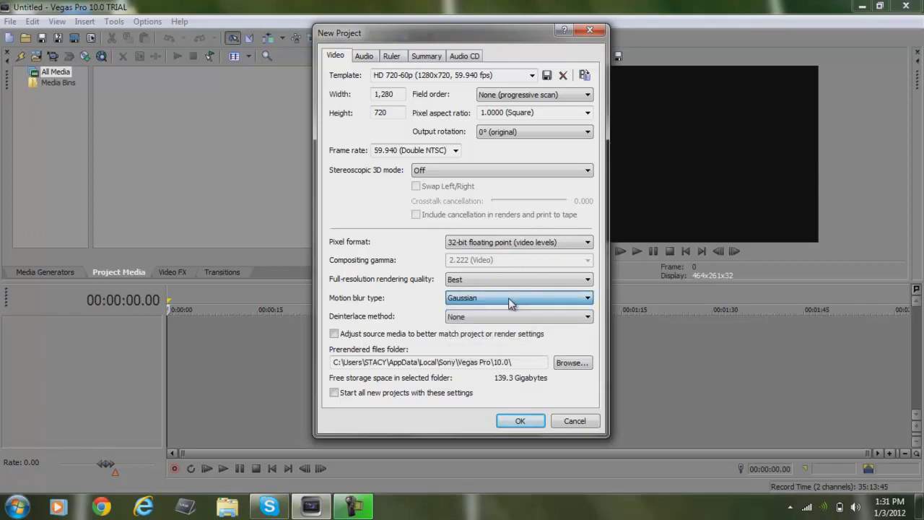
click(478, 319)
click(477, 319)
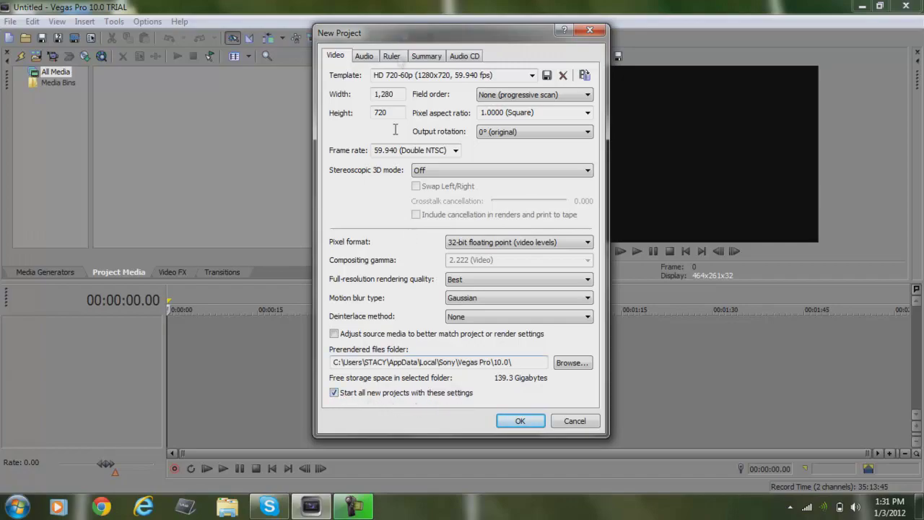
click(367, 58)
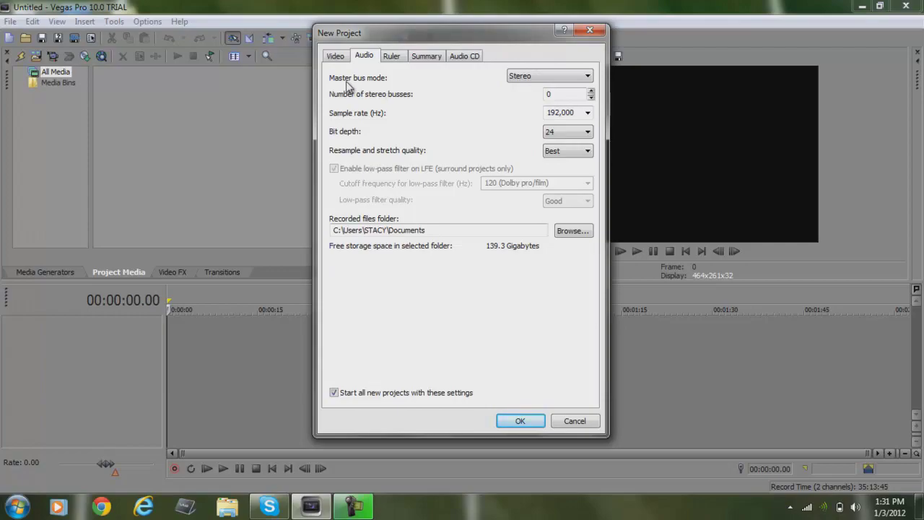
- Keep the Stereo master bus mode and Best resample and stretch quality
click(559, 77)
click(557, 76)
click(587, 153)
click(587, 153)
click(586, 153)
- Check the ruler settings with Quarter as the beat note, review Summary and Audio CD, then confirm
click(394, 58)
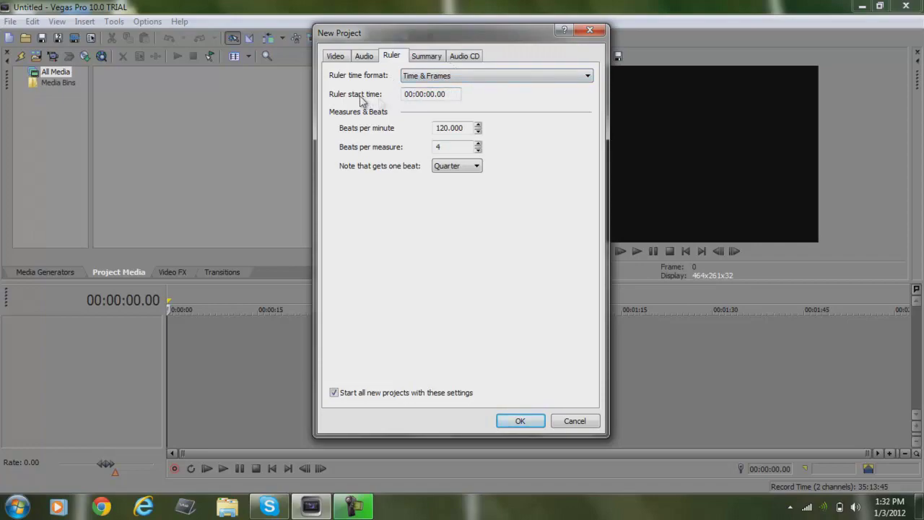
click(402, 98)
click(459, 168)
click(459, 168)
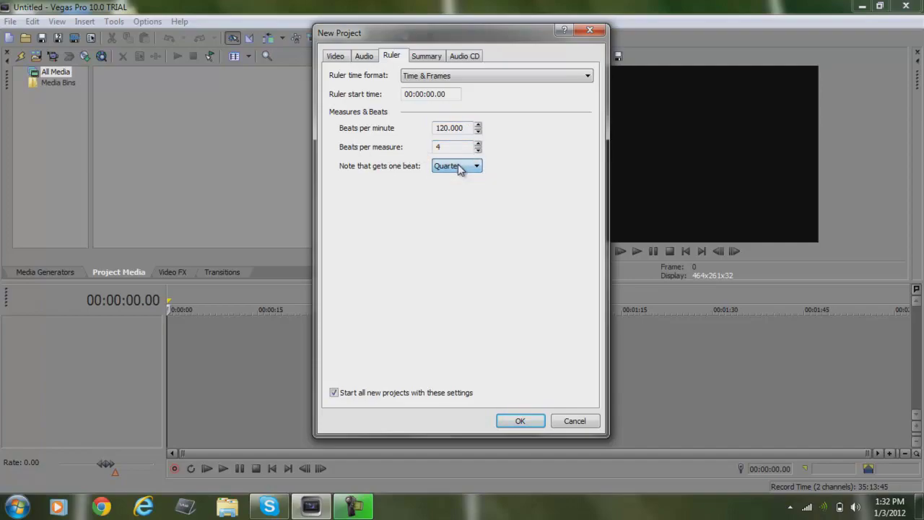
click(426, 56)
click(459, 56)
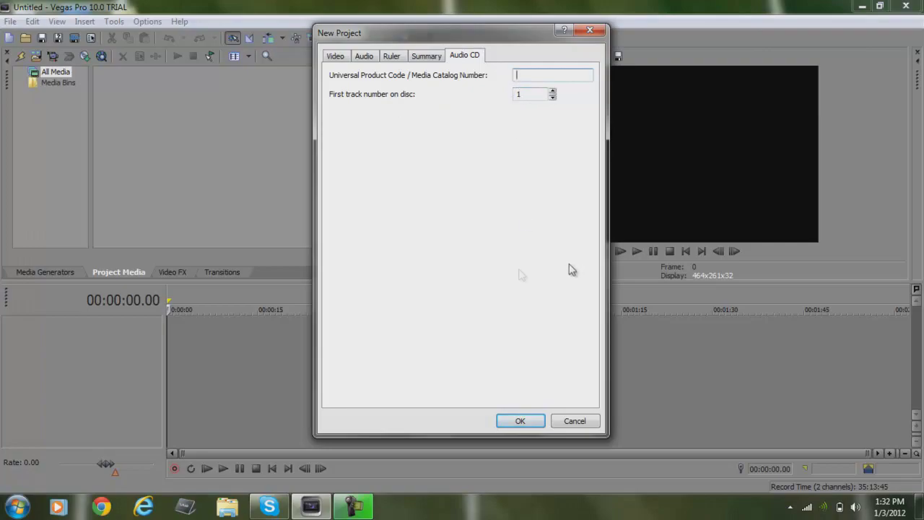
click(335, 56)
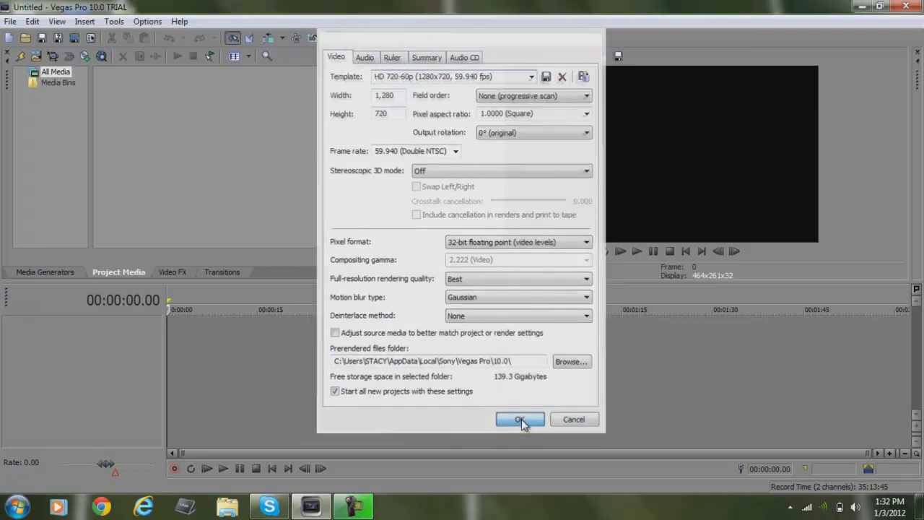
click(521, 419)
- Import the LO3 gameplay clip via File > Import > Media
click(10, 21)
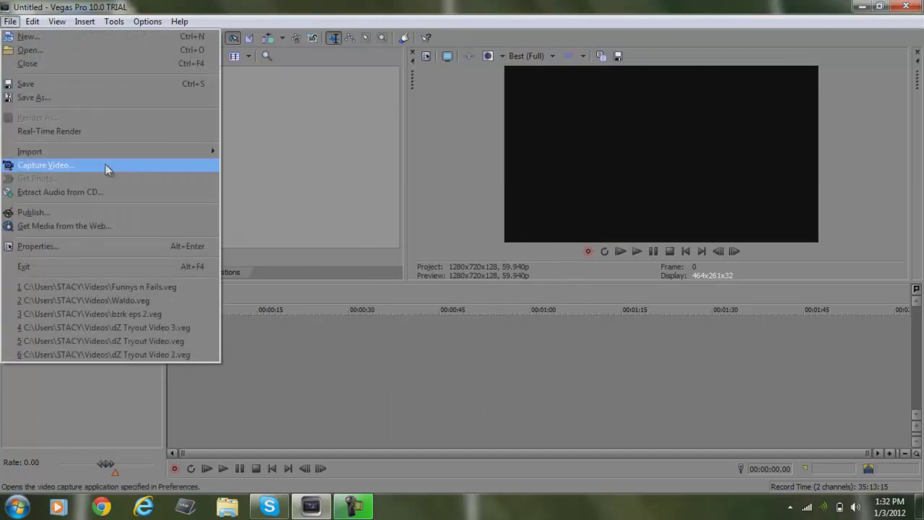
mouse_move(109, 151)
click(256, 152)
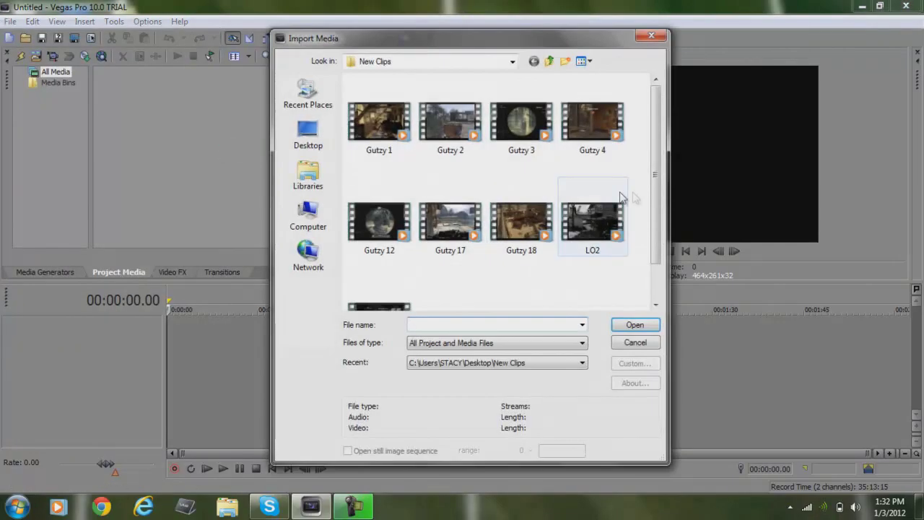
scroll(655, 209, down, 1)
double_click(379, 276)
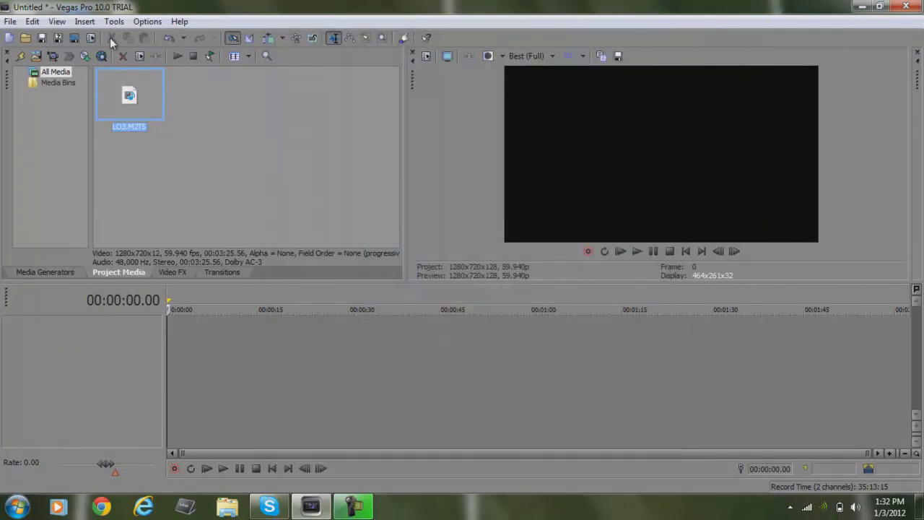
- Place LO3.M2TS at the start of the timeline and trim its end short
drag(130, 98, 829, 364)
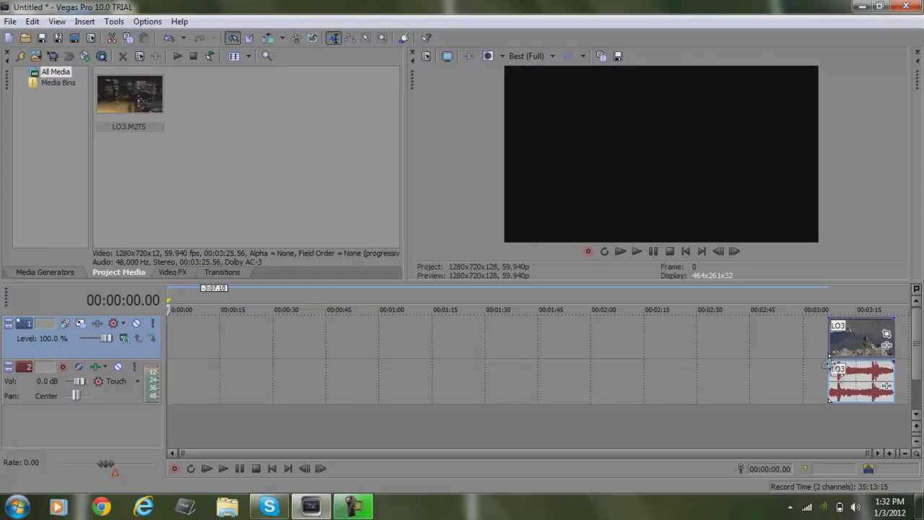
drag(263, 307, 162, 350)
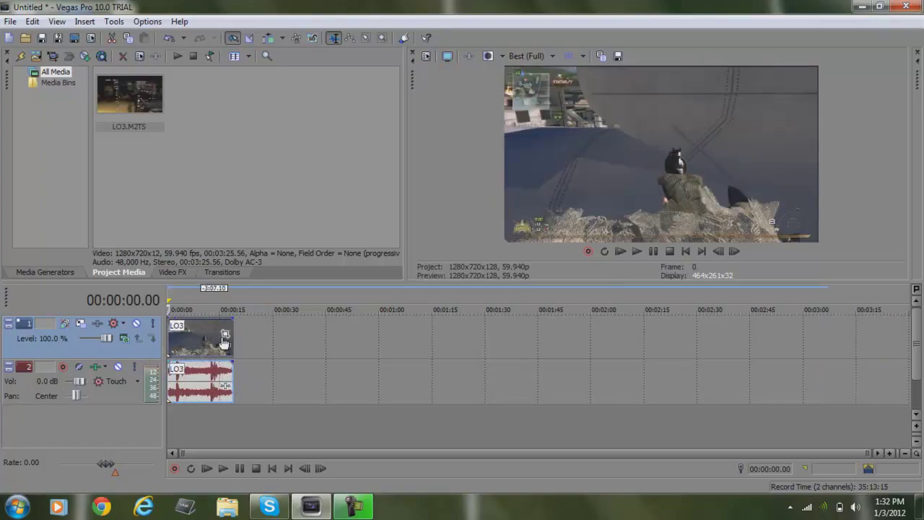
drag(225, 339, 224, 340)
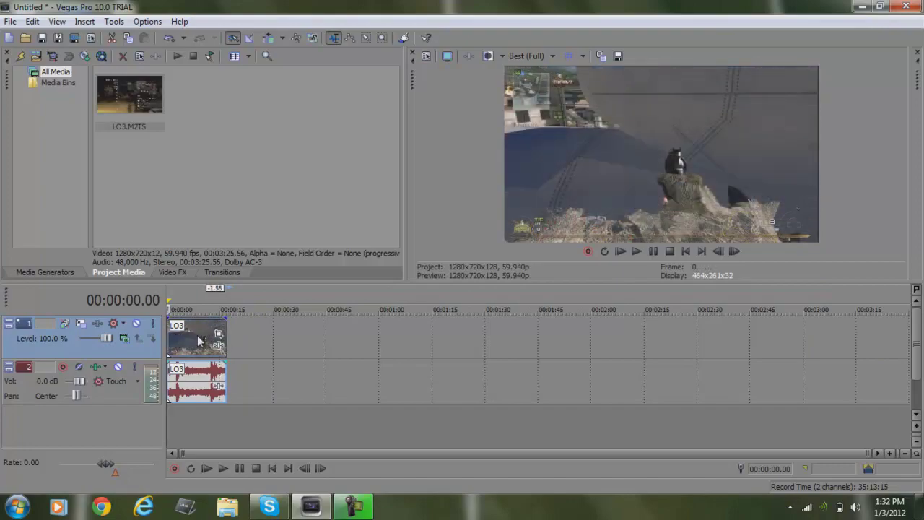
- In the LO3 video event's properties, select Disable resample and uncheck Maintain aspect ratio
right_click(197, 335)
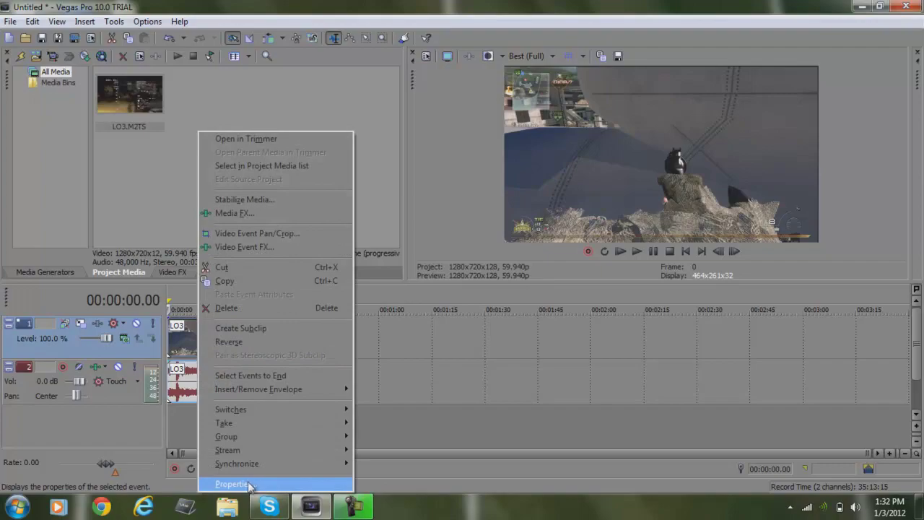
click(249, 485)
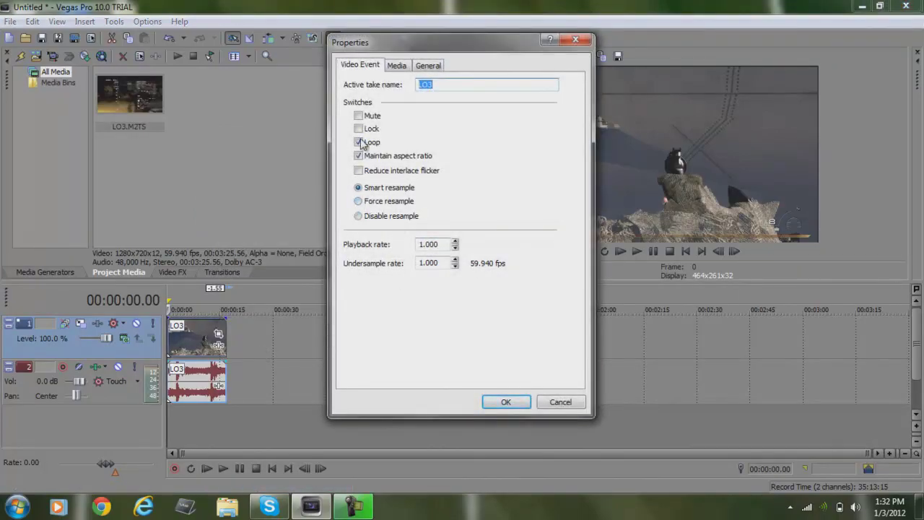
click(359, 216)
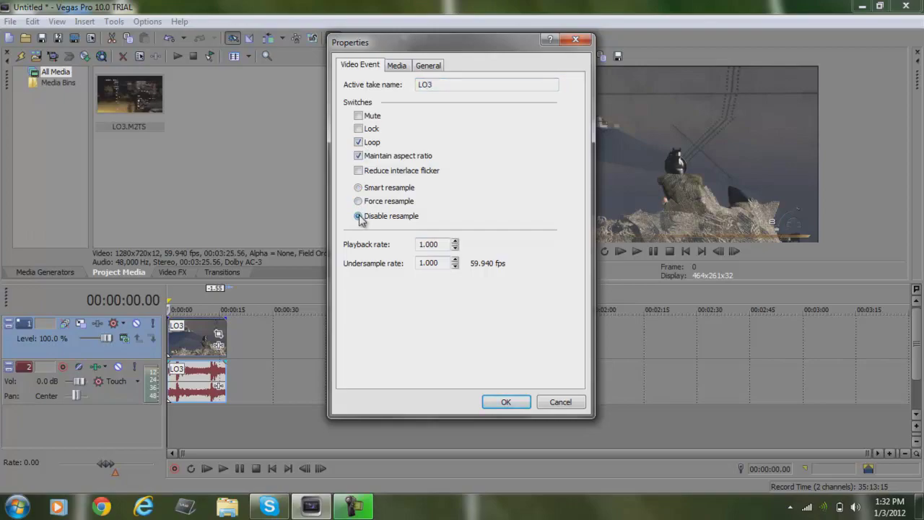
click(359, 156)
click(506, 402)
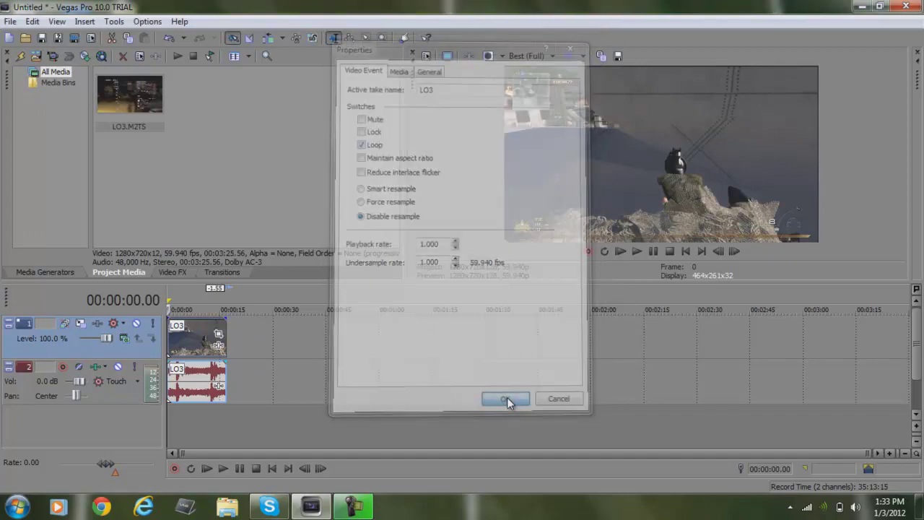
right_click(204, 337)
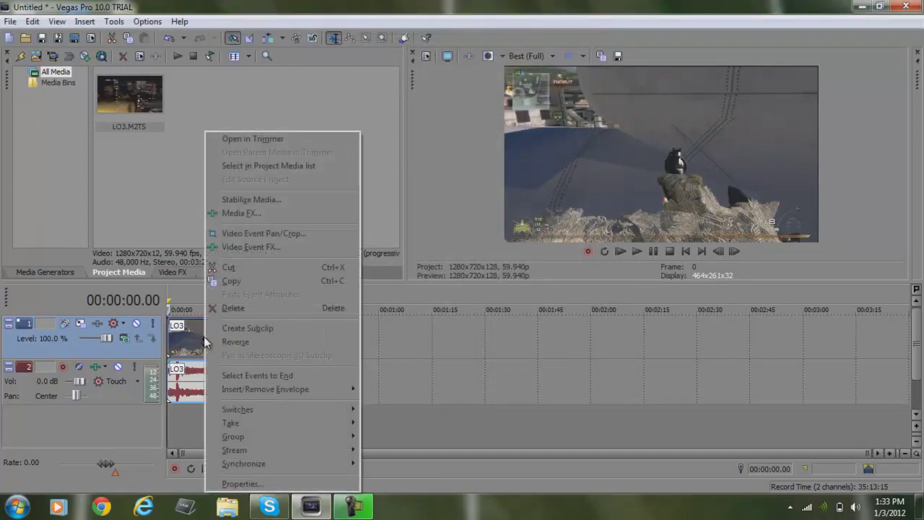
click(295, 234)
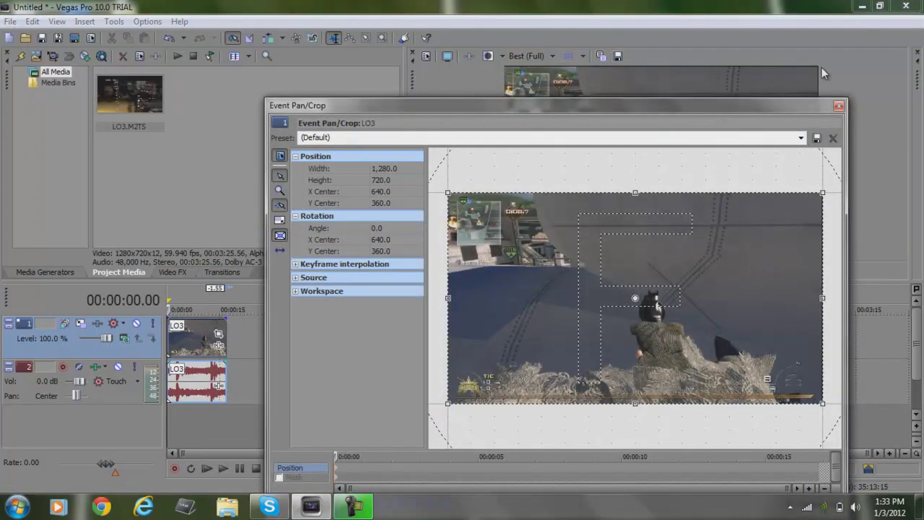
click(801, 137)
click(356, 291)
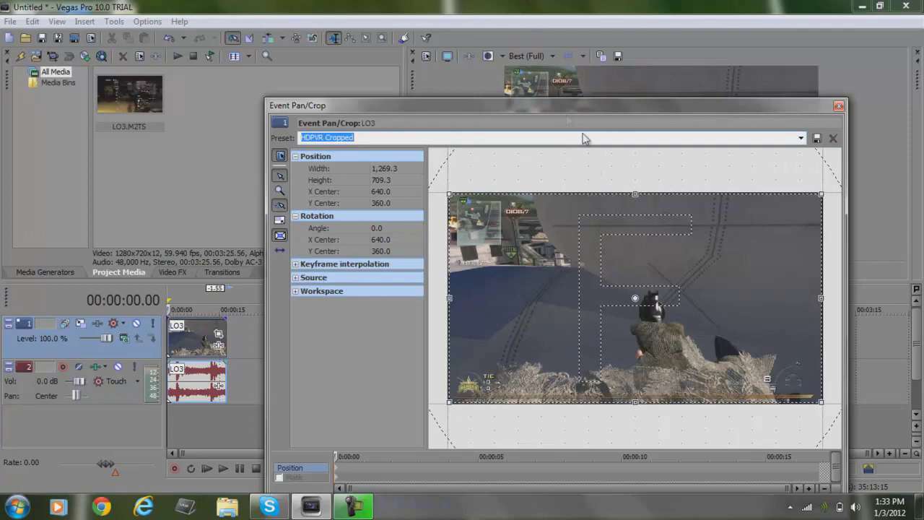
click(838, 106)
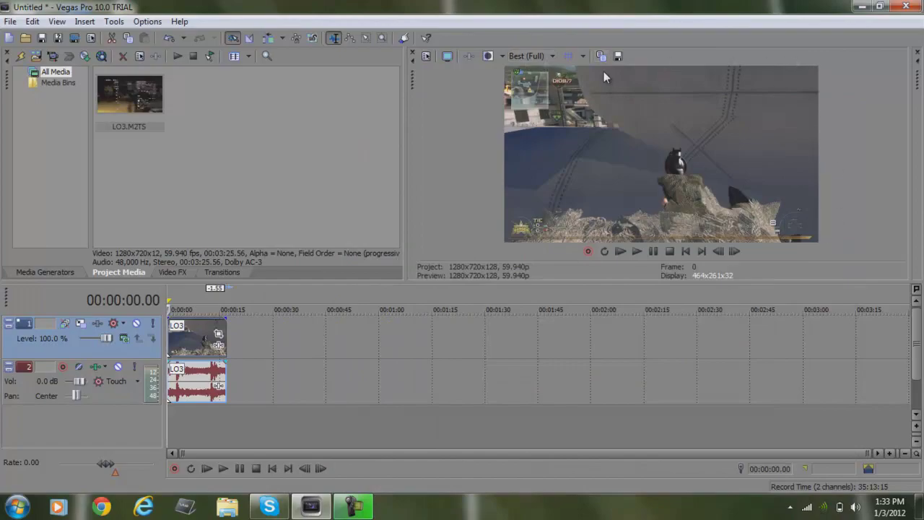
- Apply the Sharpen effect to the LO3 clip
click(171, 269)
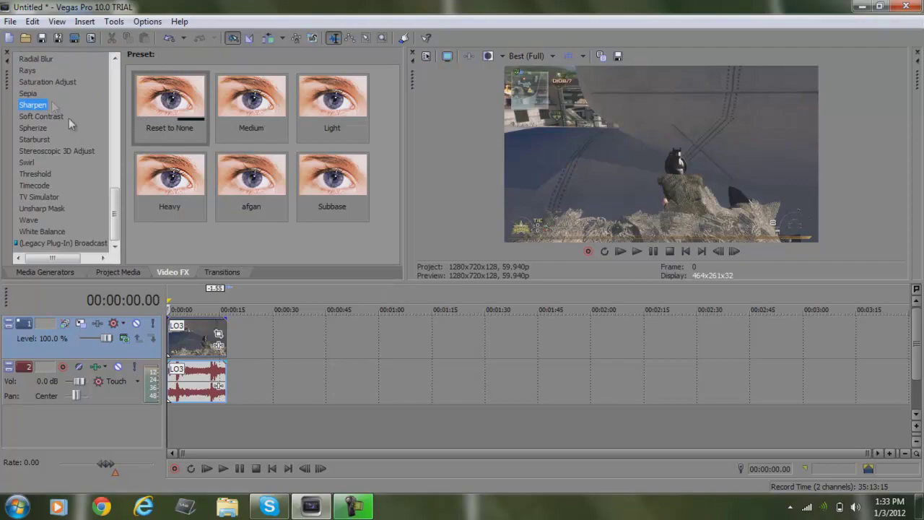
drag(179, 101, 196, 348)
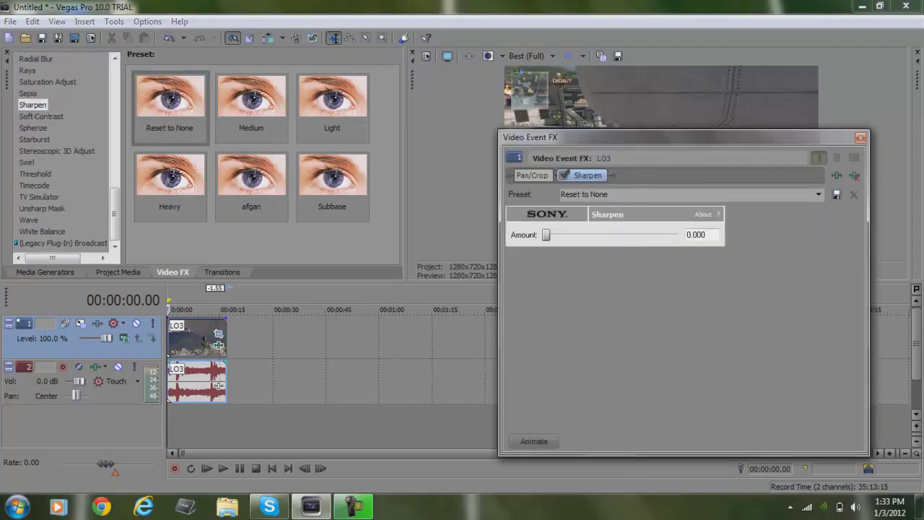
click(861, 137)
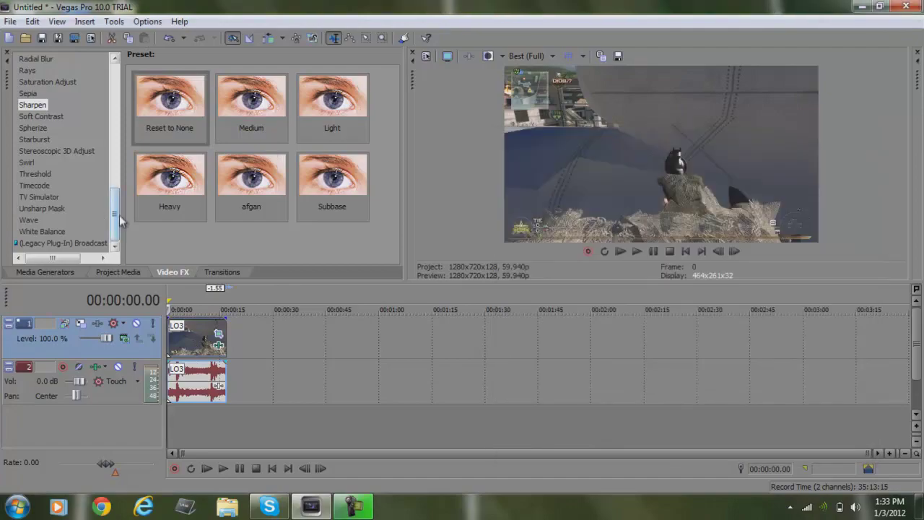
- Apply Color Corrector's Studio RGB to Computer RGB preset to the clip
drag(120, 217, 115, 92)
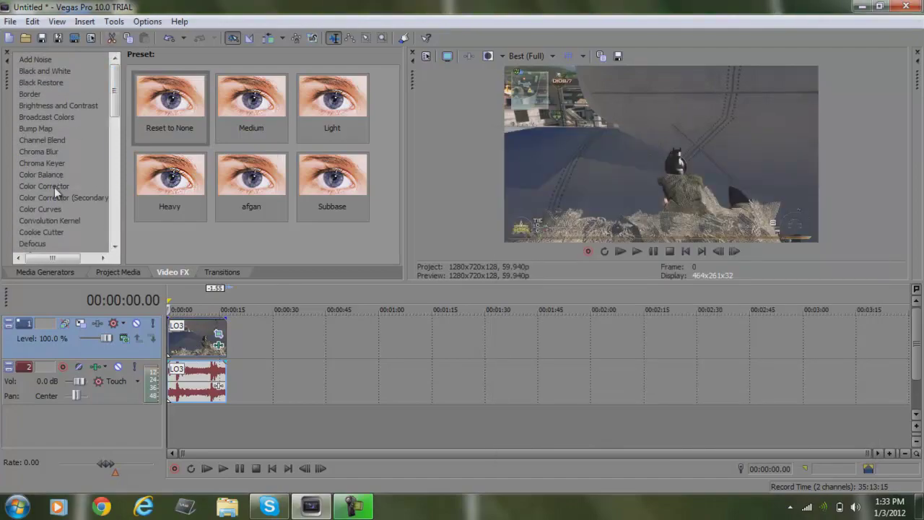
click(54, 186)
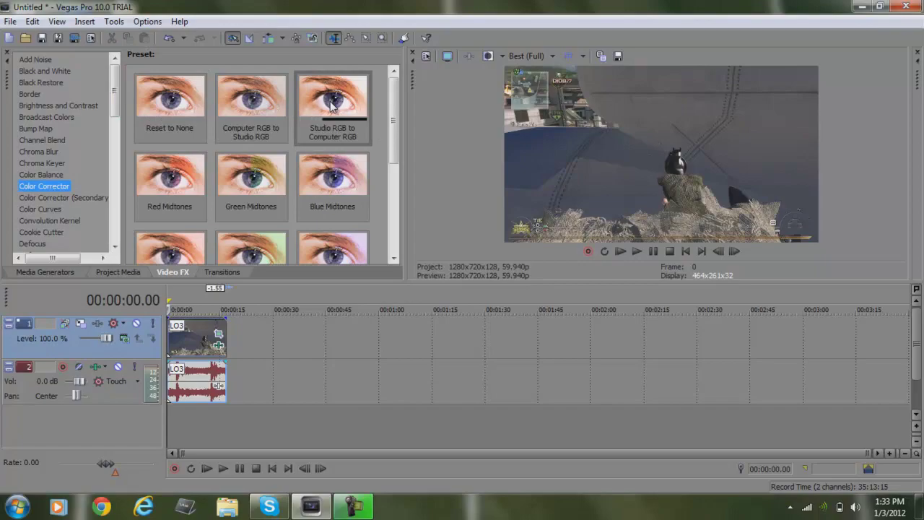
drag(330, 107, 192, 350)
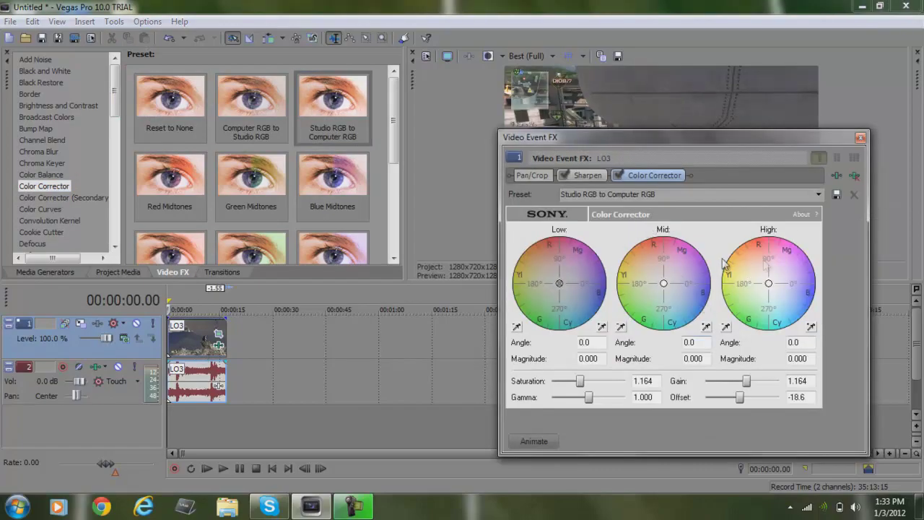
click(859, 137)
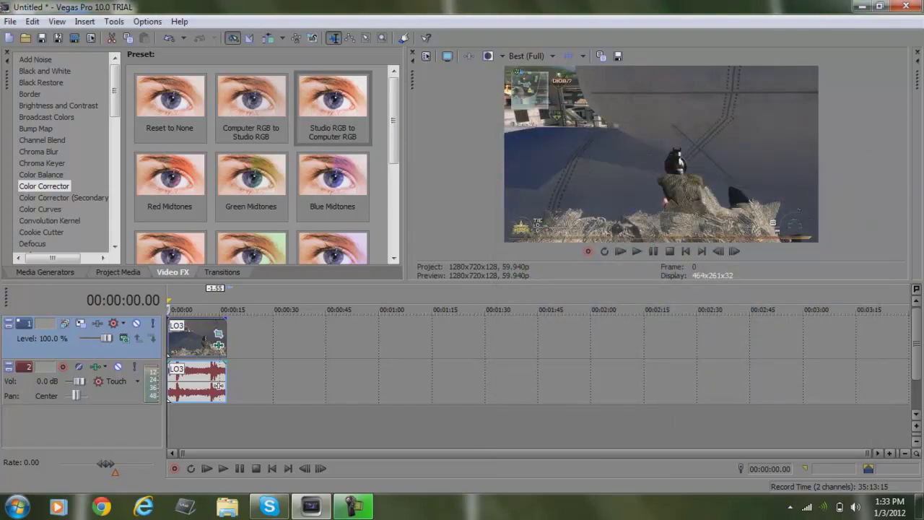
- Open Render As and choose Windows Media Video V11 (*.wmv) as the output format
click(11, 21)
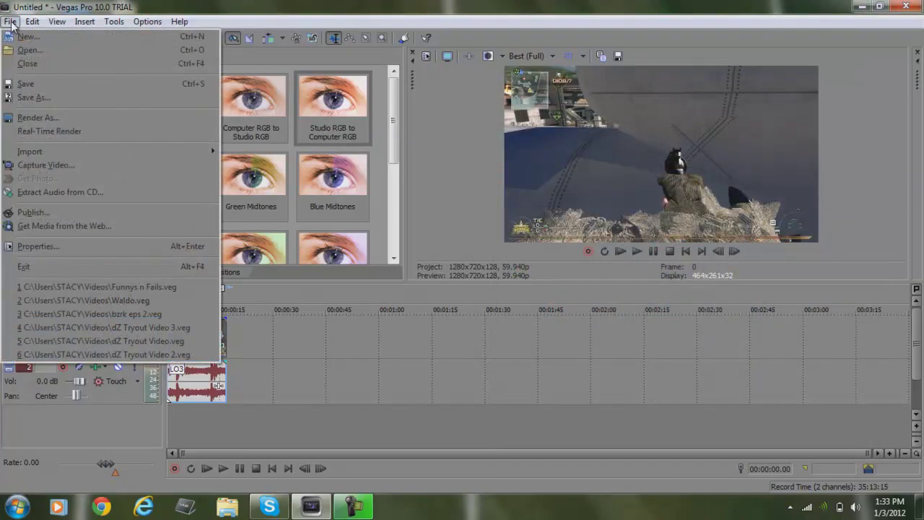
click(49, 118)
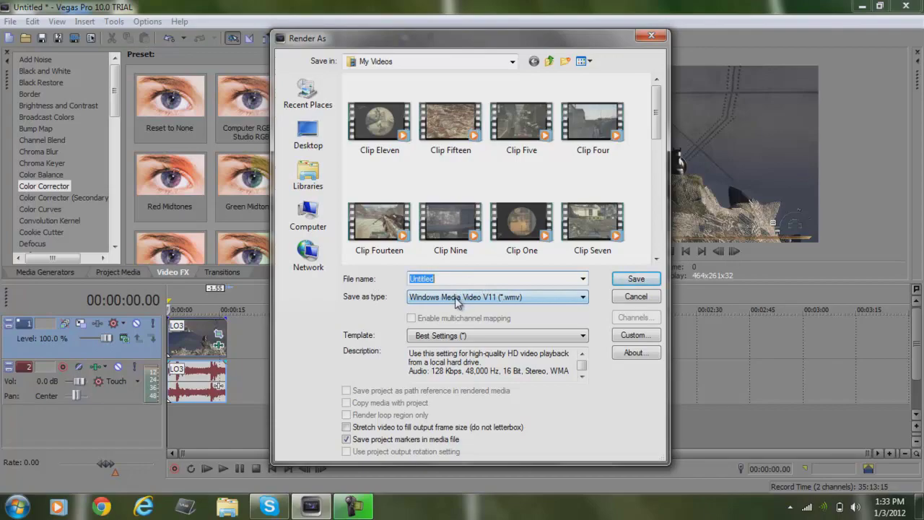
click(457, 299)
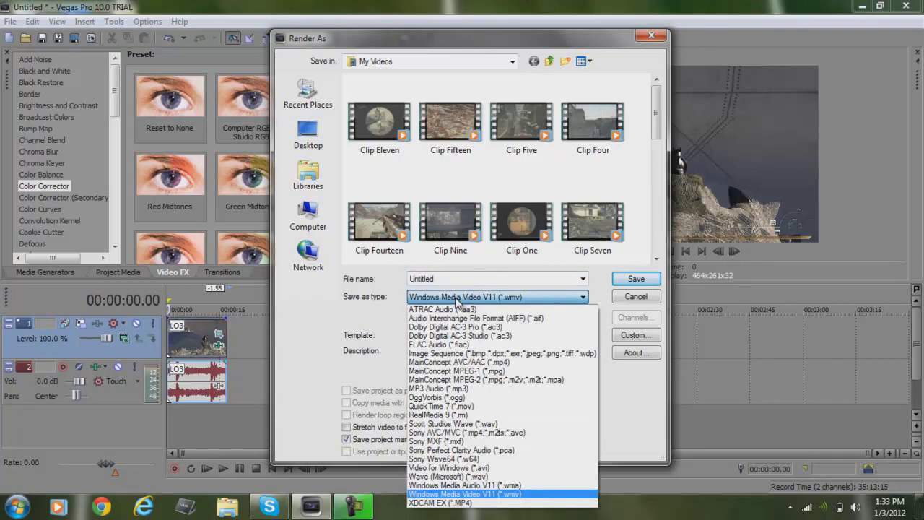
click(511, 498)
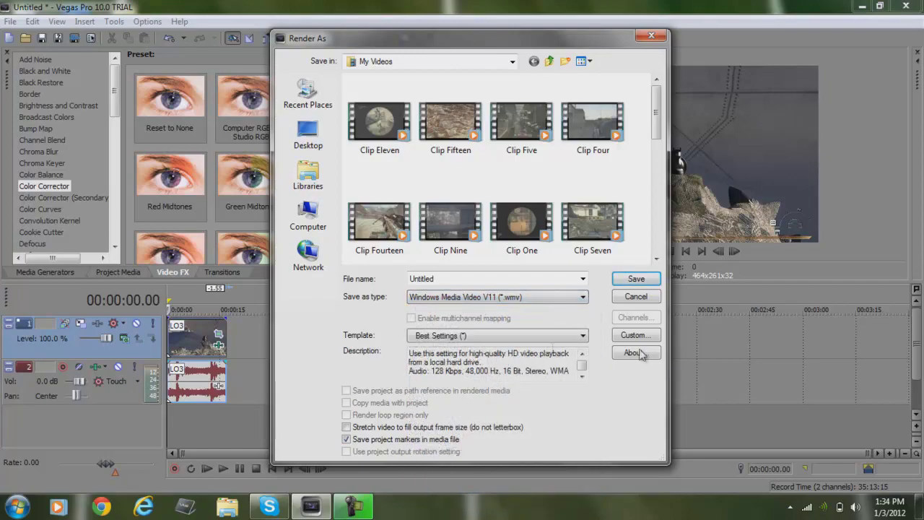
click(471, 338)
- Keep the Best Settings template and, in Custom settings, keep CBR Windows Media Audio 9.2 audio
click(466, 336)
click(632, 334)
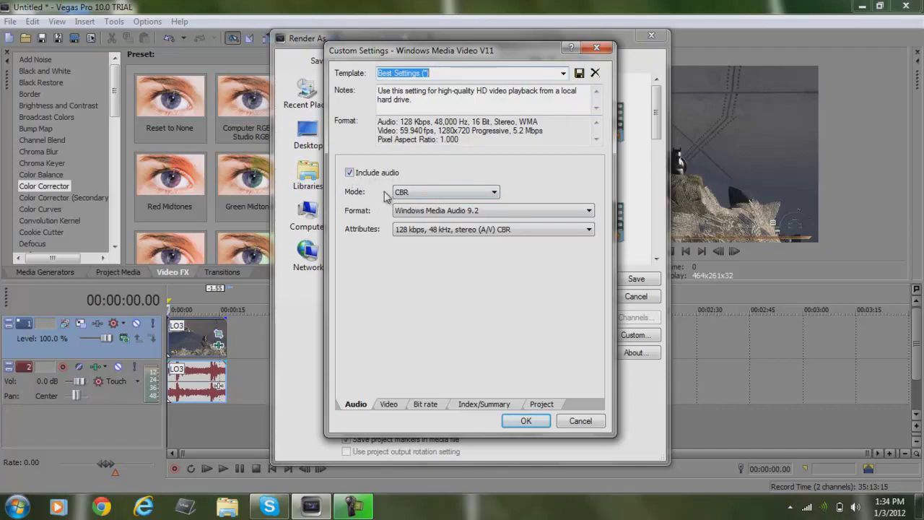
click(452, 194)
click(452, 192)
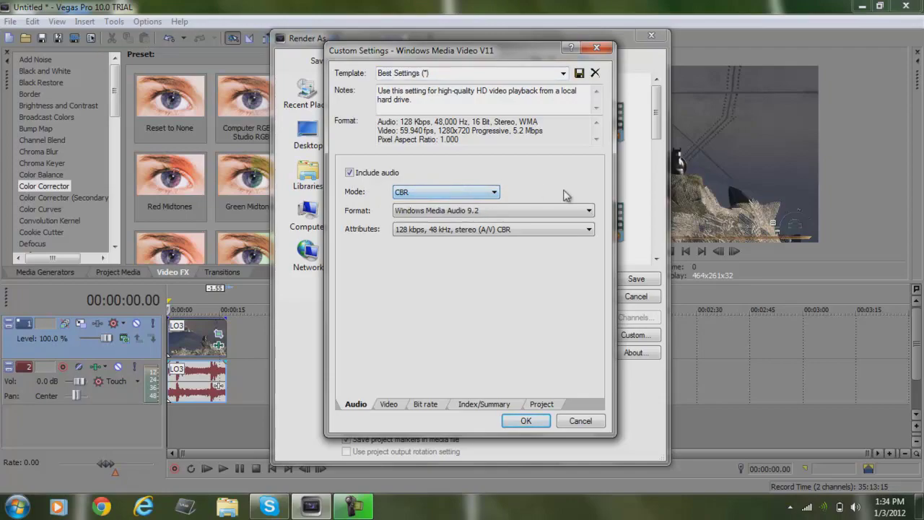
click(483, 211)
click(483, 212)
- Review the 1280x720, 59.94 fps video settings, 3-second buffer and 10 M Internet/LAN bit rate
click(388, 406)
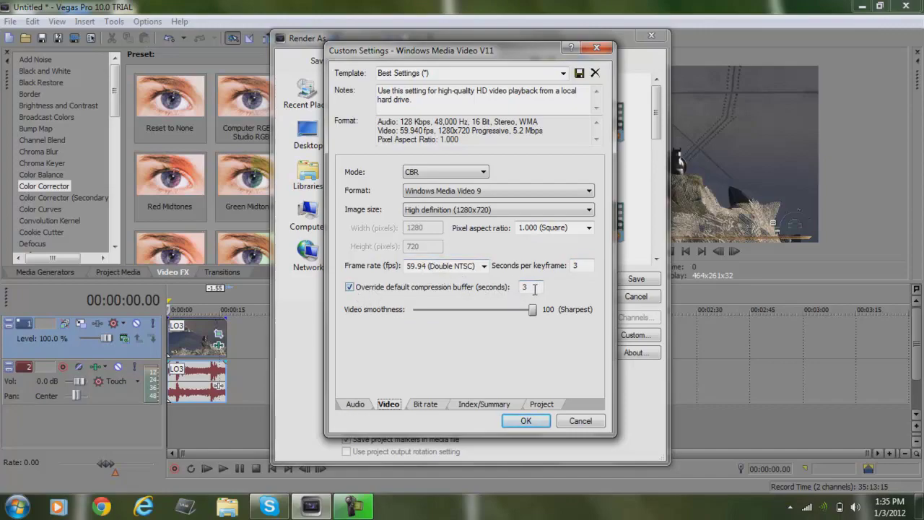
double_click(535, 288)
click(429, 407)
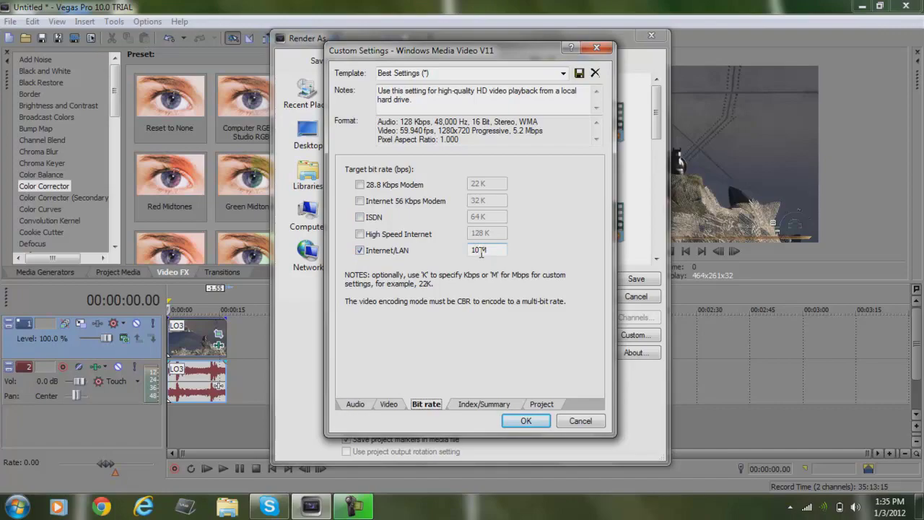
click(482, 404)
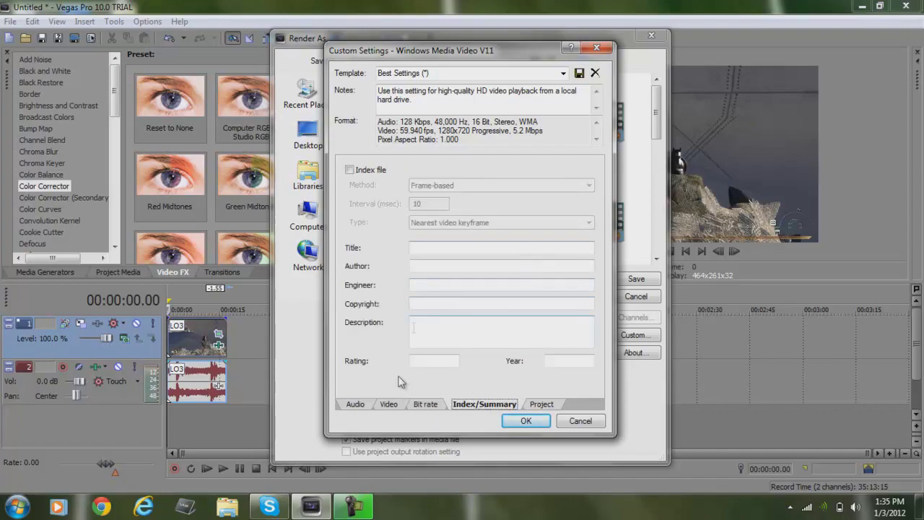
- On the Project tab, keep stereoscopic 3D mode at Use Project Settings and accept the custom settings
click(542, 405)
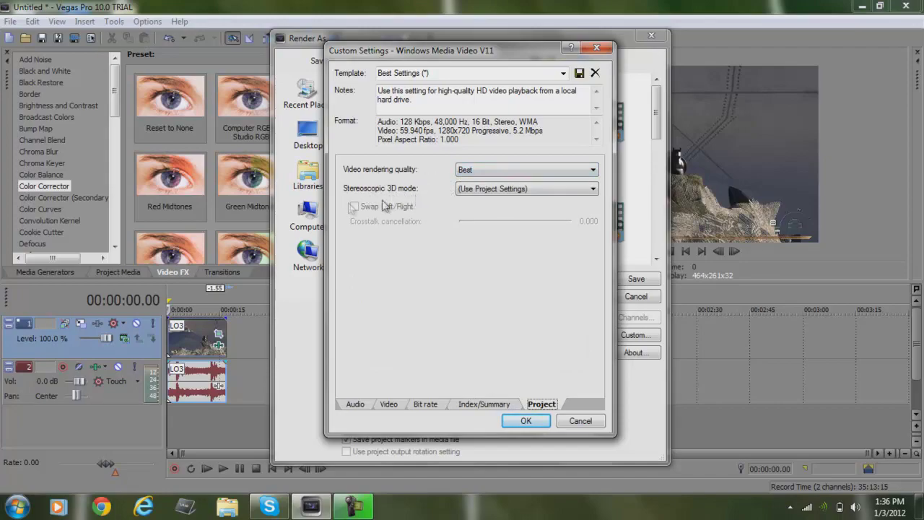
click(501, 195)
click(500, 195)
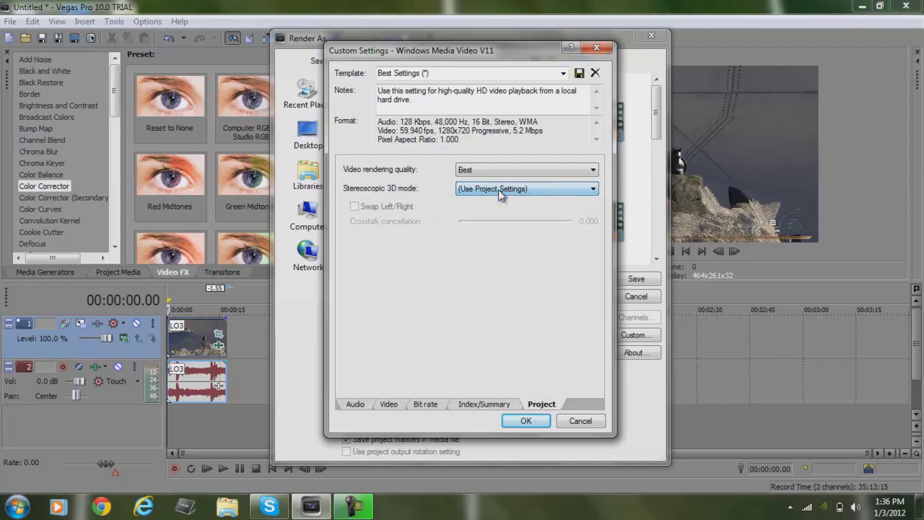
click(527, 421)
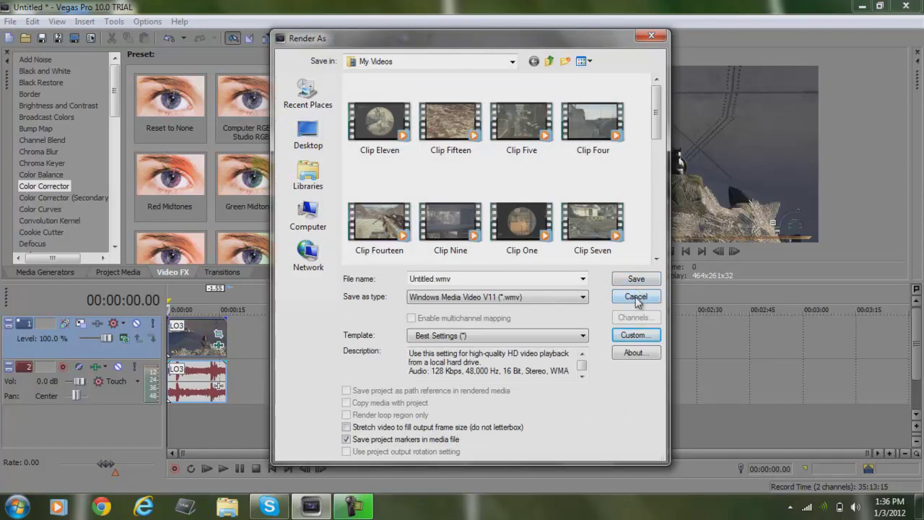
- Close Render As without rendering, back to the timeline with the trimmed LO3 clip
click(648, 38)
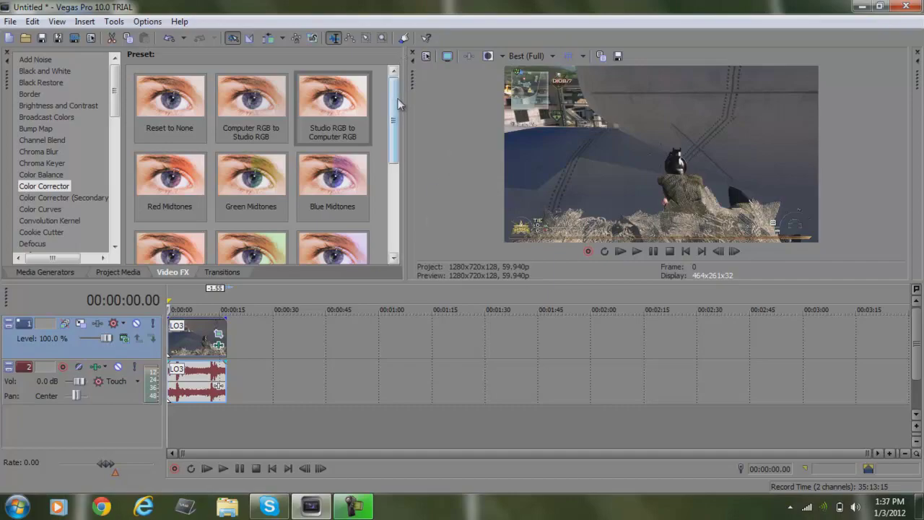
mouse_move(396, 106)
mouse_down()
mouse_move(396, 199)
mouse_move(396, 101)
mouse_up()
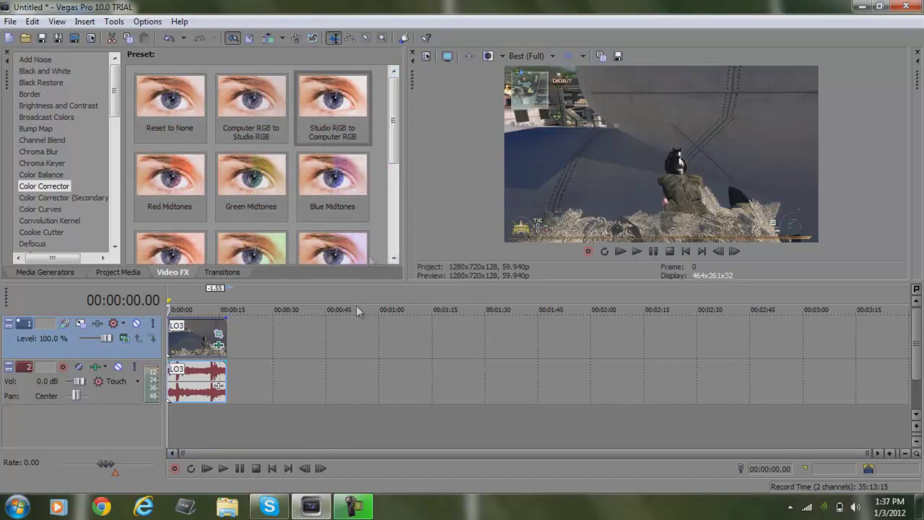